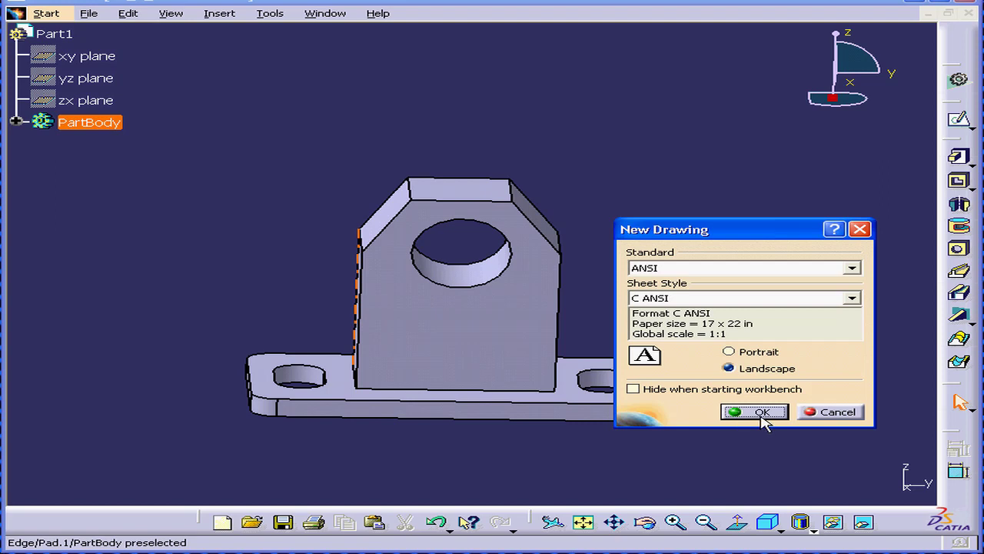
# Create a drawing with the ANSI standard on a landscape C ANSI sheet and tile the drawing and part windows horizontally
pyautogui.click(762, 419)
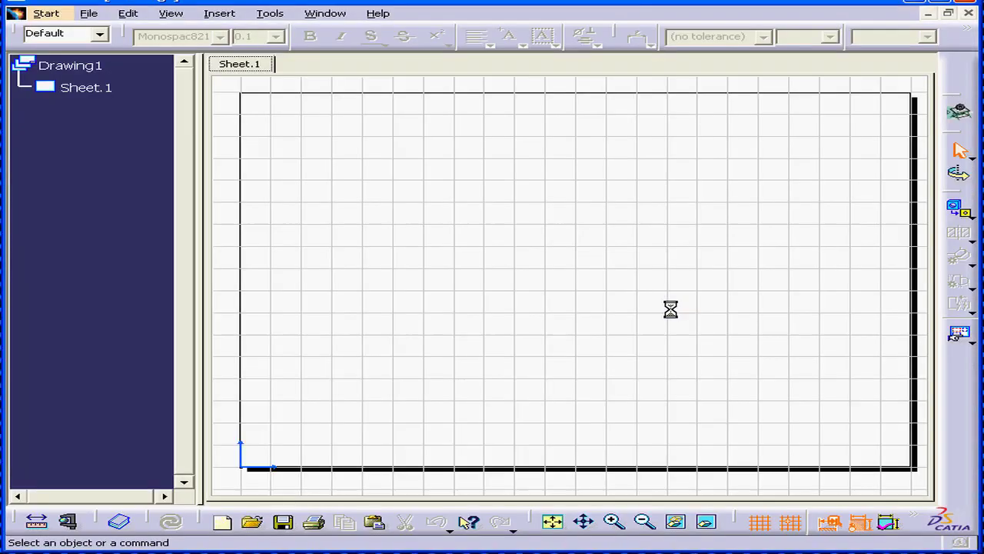
pyautogui.click(325, 15)
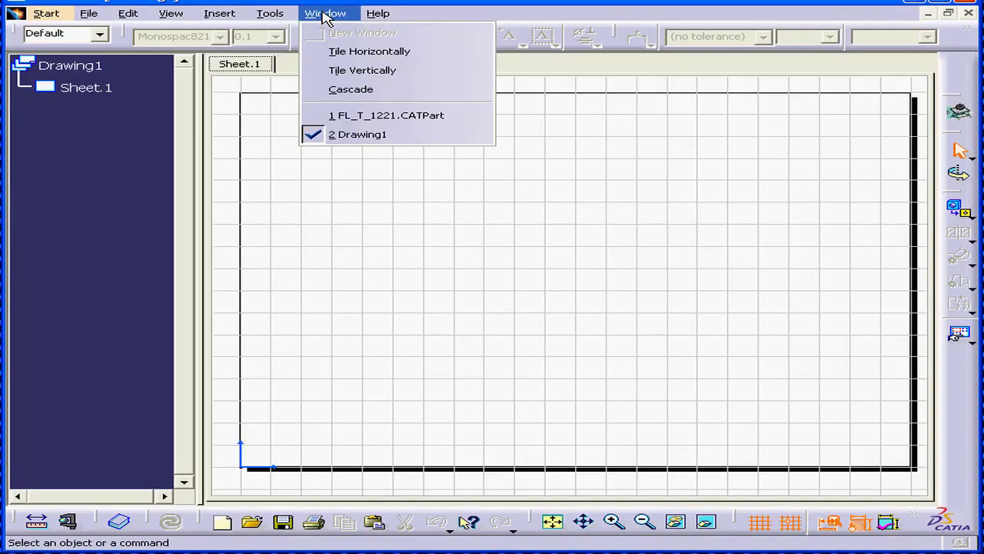
pyautogui.click(391, 55)
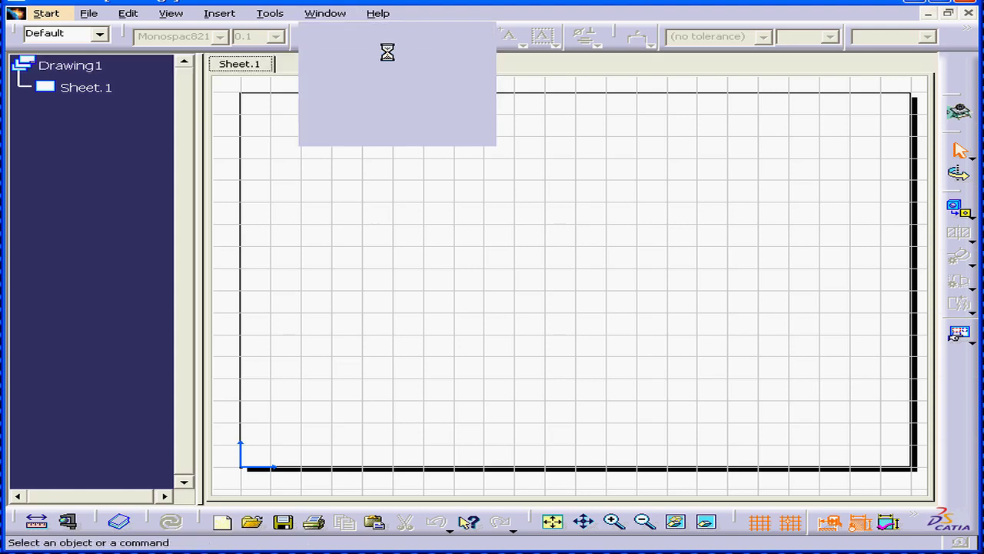
pyautogui.click(958, 203)
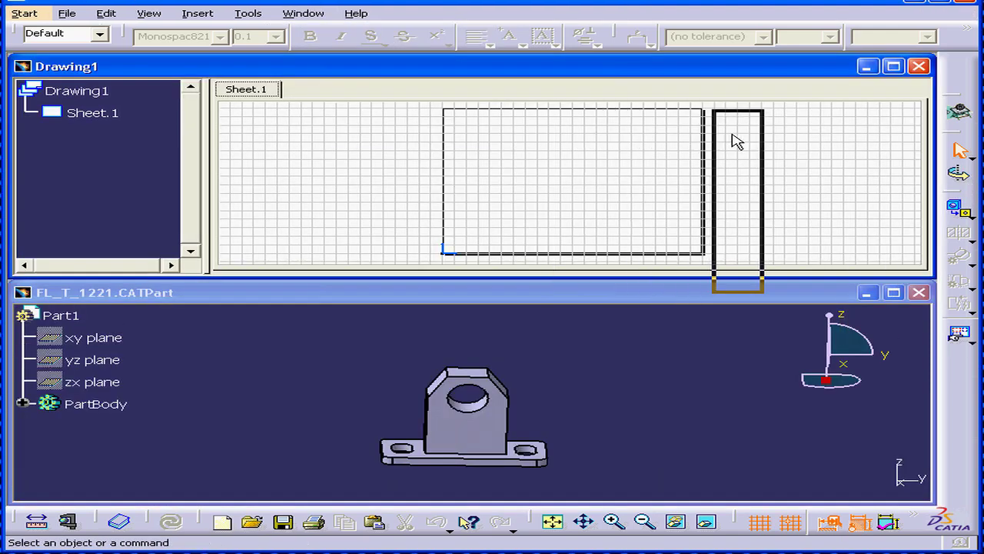
pyautogui.moveTo(733, 139); pyautogui.dragTo(670, 146)
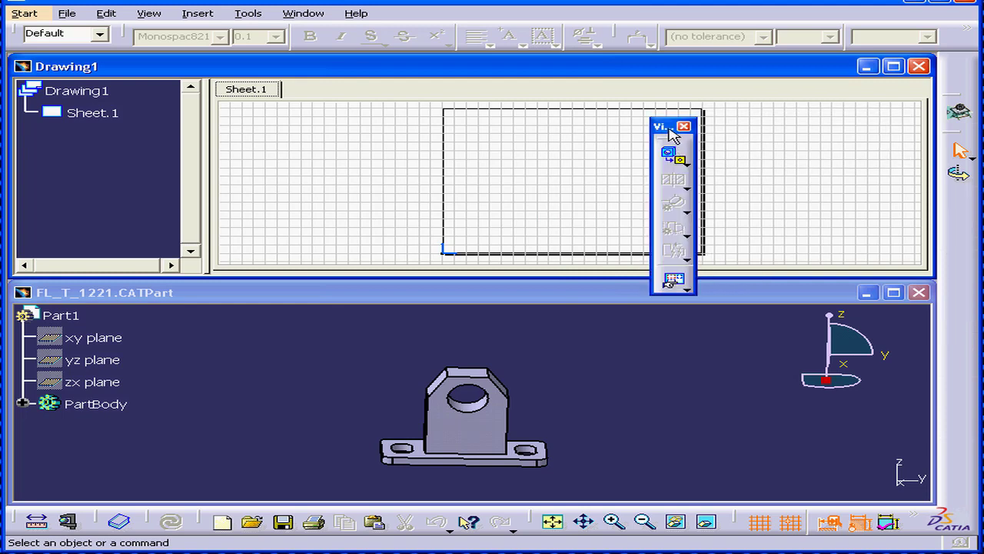
pyautogui.keyDown('shift'); pyautogui.click(670, 135); pyautogui.keyUp('shift')
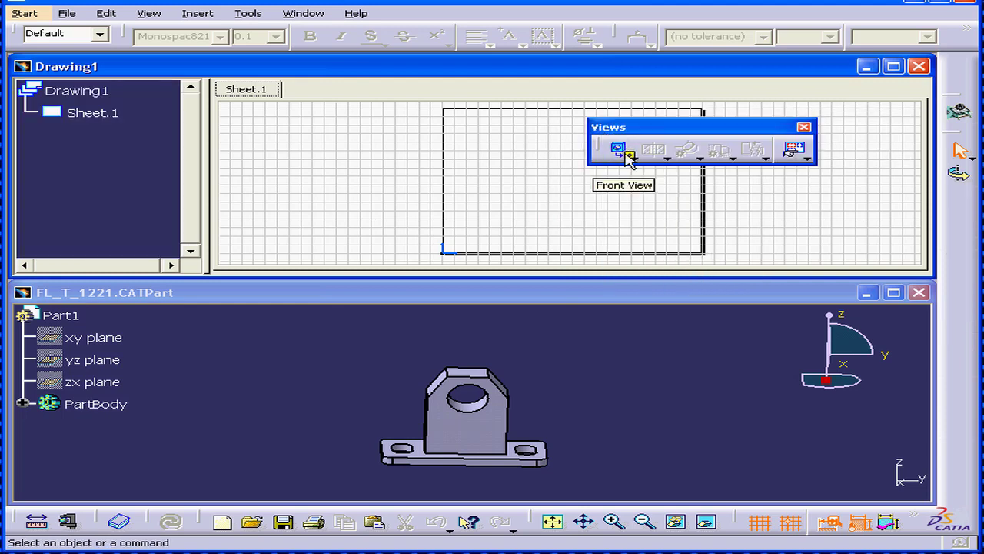
pyautogui.moveTo(600, 147); pyautogui.dragTo(894, 194)
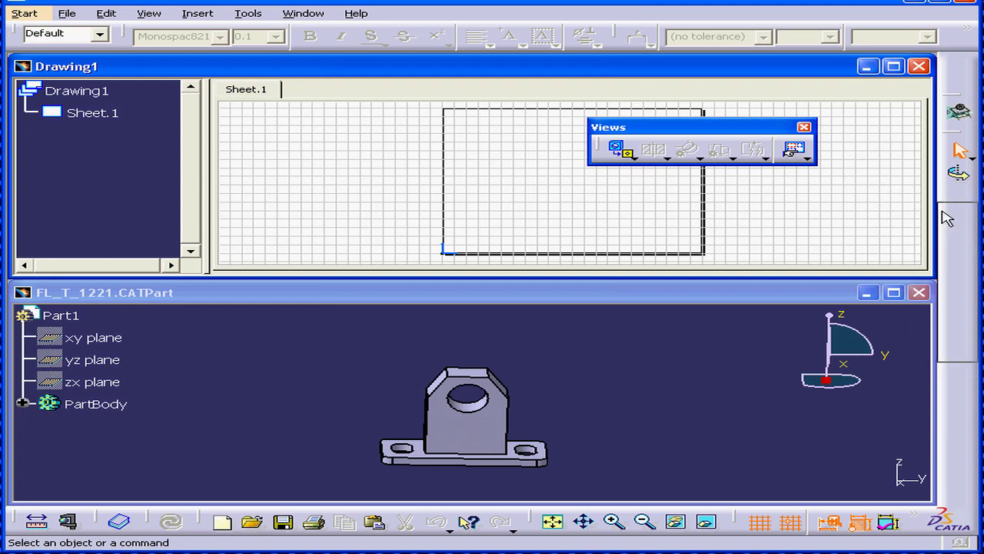
# Start a Front View projection using the front face of the bracket's upright plate as the reference plane
pyautogui.click(197, 15)
pyautogui.moveTo(223, 60)
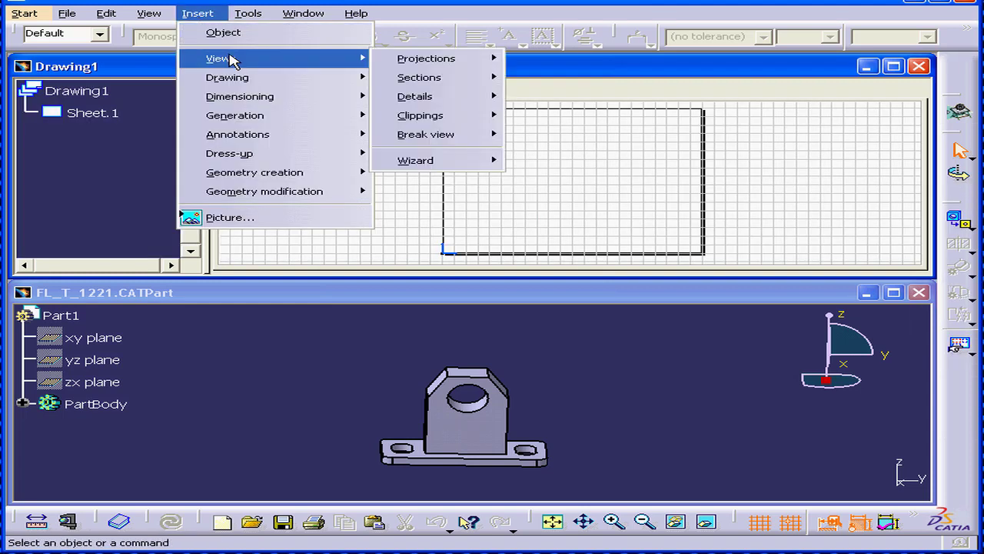
pyautogui.moveTo(461, 58)
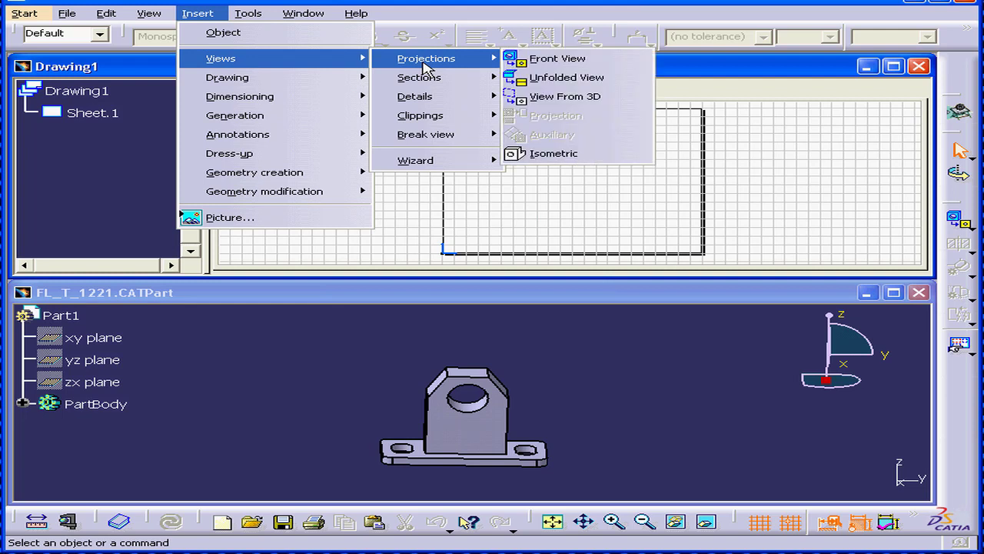
pyautogui.click(531, 60)
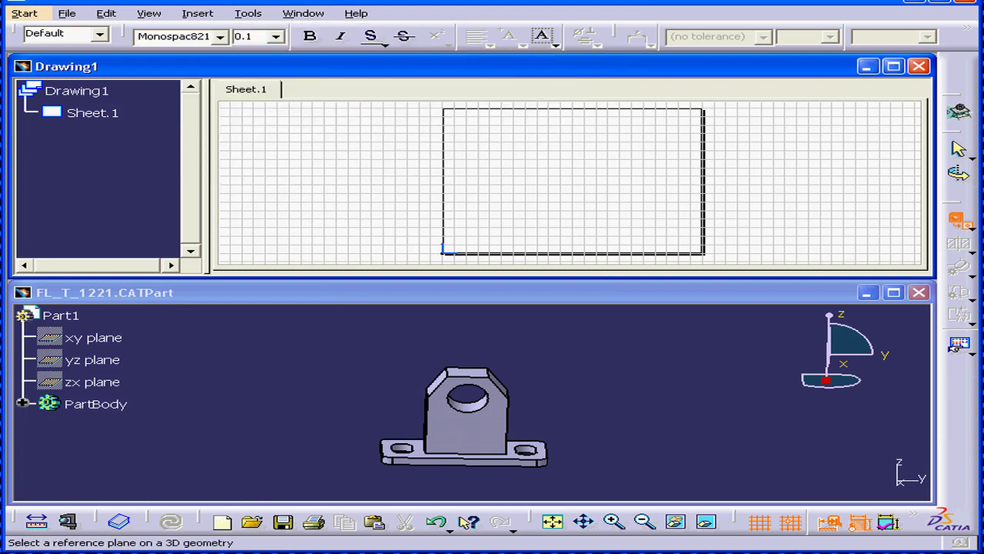
pyautogui.click(472, 432)
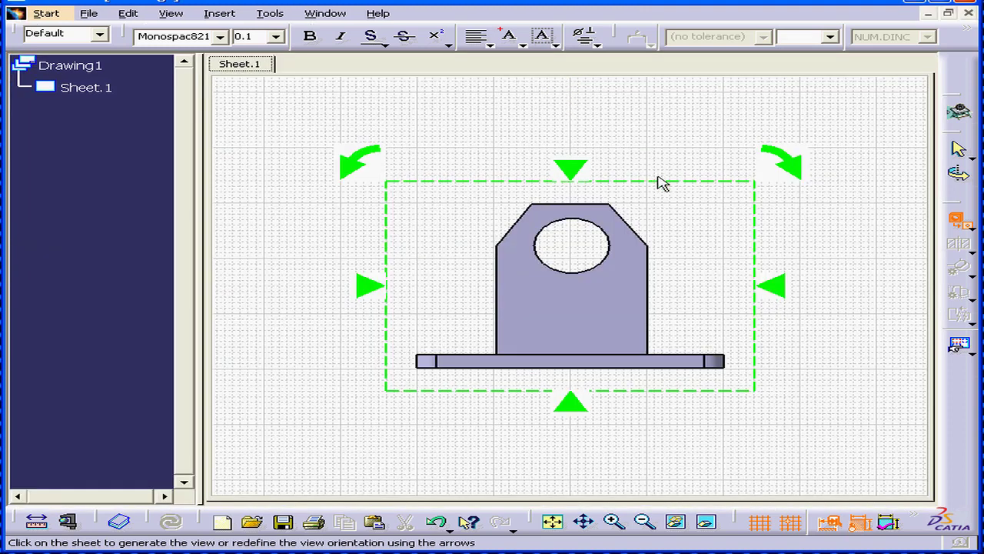
# Try rotating and flipping the view preview, restore its upright orientation, and generate the front view on the sheet
pyautogui.click(797, 167)
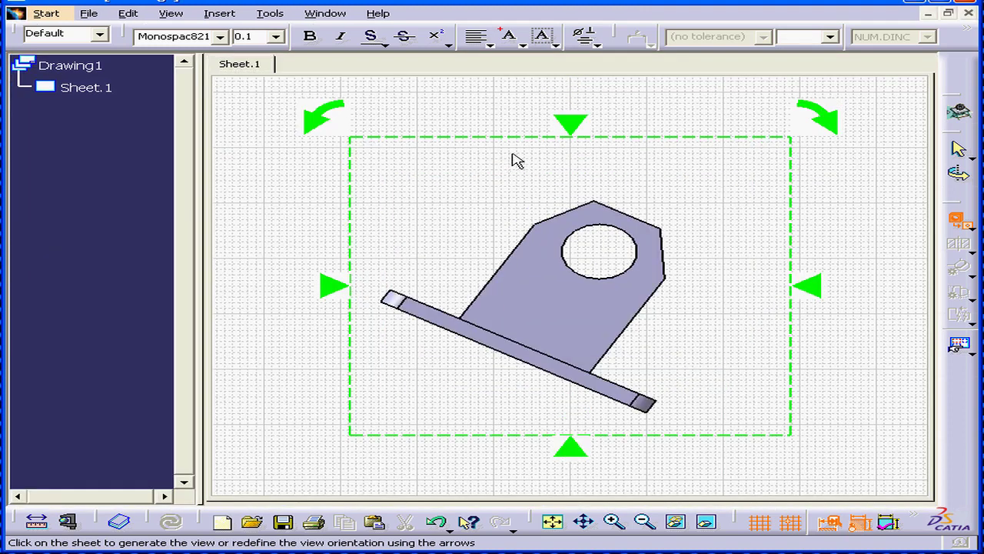
pyautogui.click(324, 123)
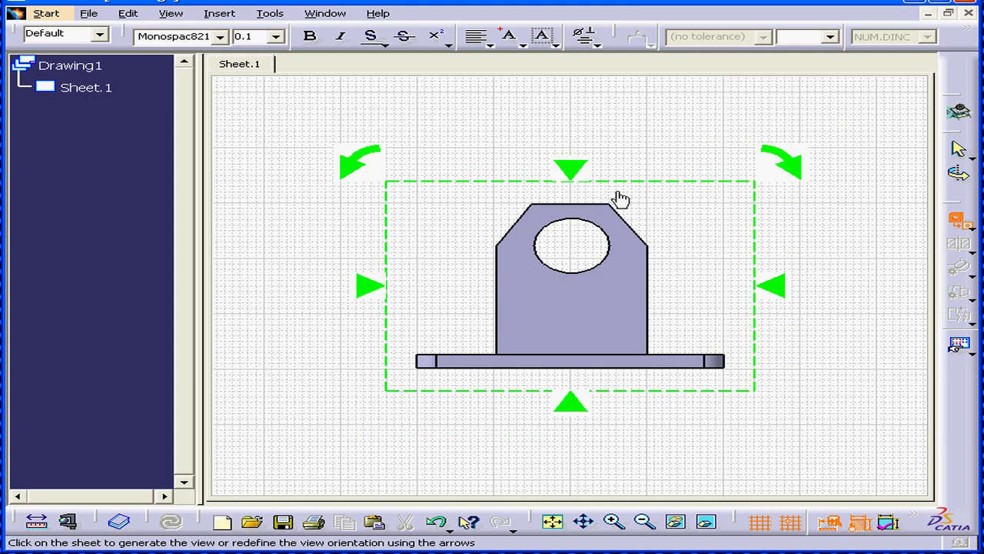
pyautogui.click(572, 172)
pyautogui.click(573, 388)
pyautogui.click(315, 220)
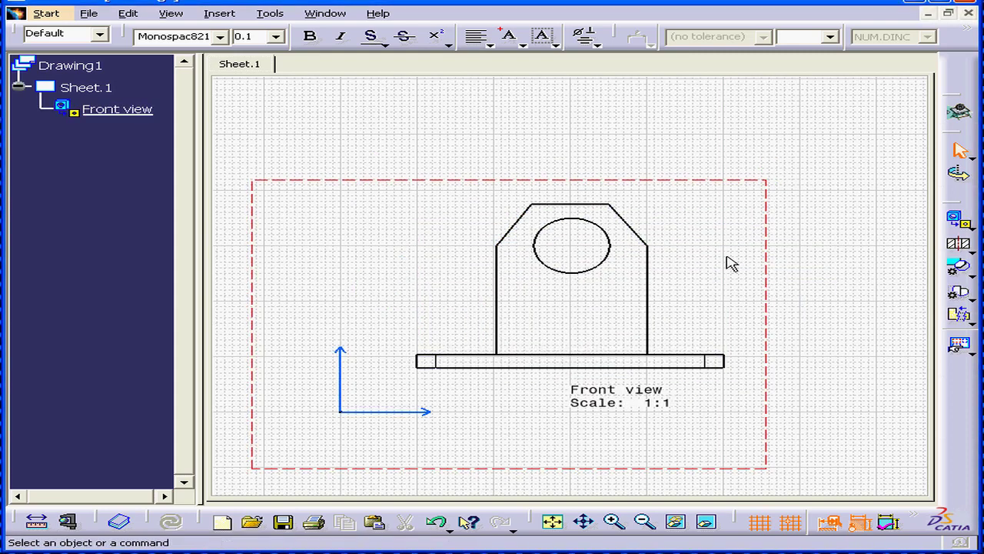
# Float the Views toolbar horizontally above the sheet's upper-right corner
pyautogui.keyDown('ctrl'); pyautogui.moveTo(808, 215); pyautogui.dragTo(737, 339, button='middle'); pyautogui.keyUp('ctrl')
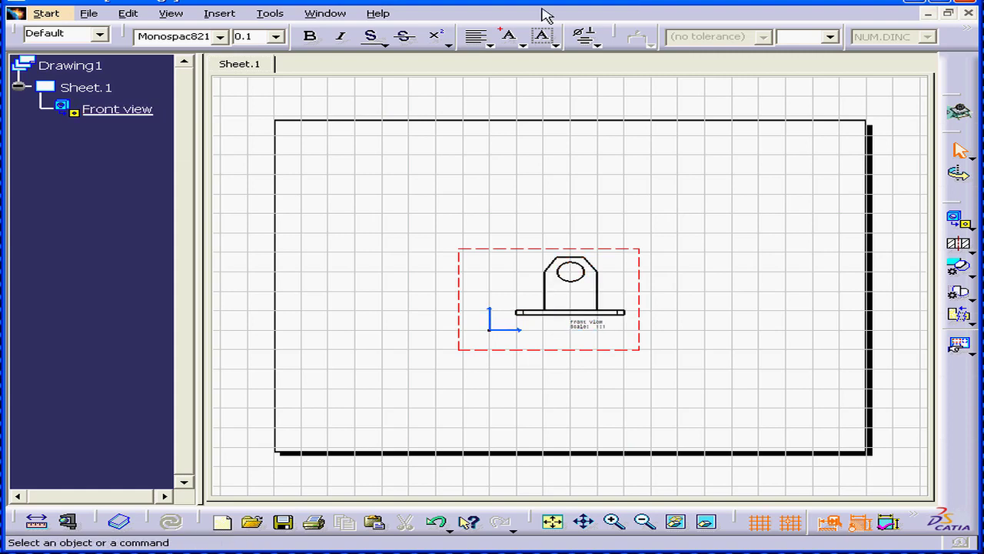
pyautogui.click(958, 220)
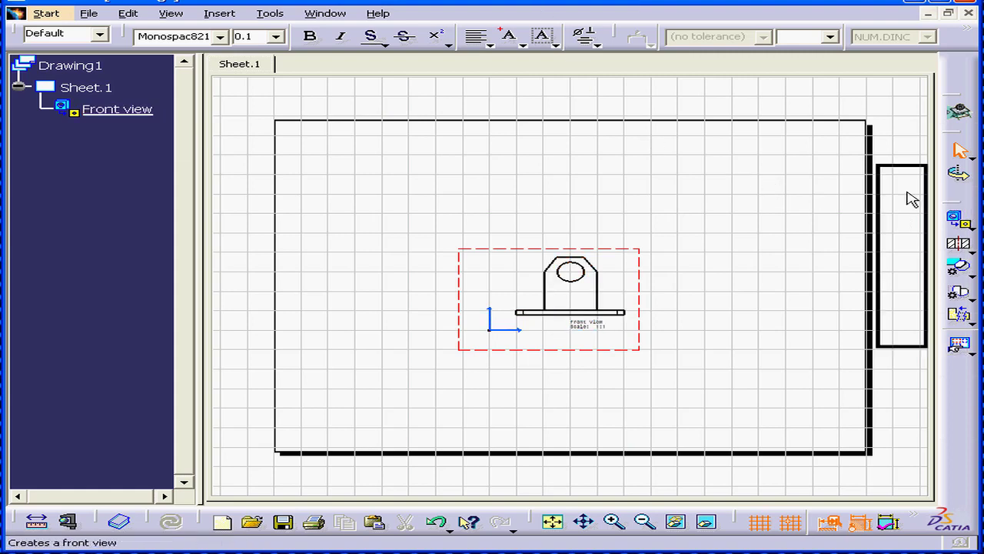
pyautogui.moveTo(743, 133); pyautogui.dragTo(715, 127)
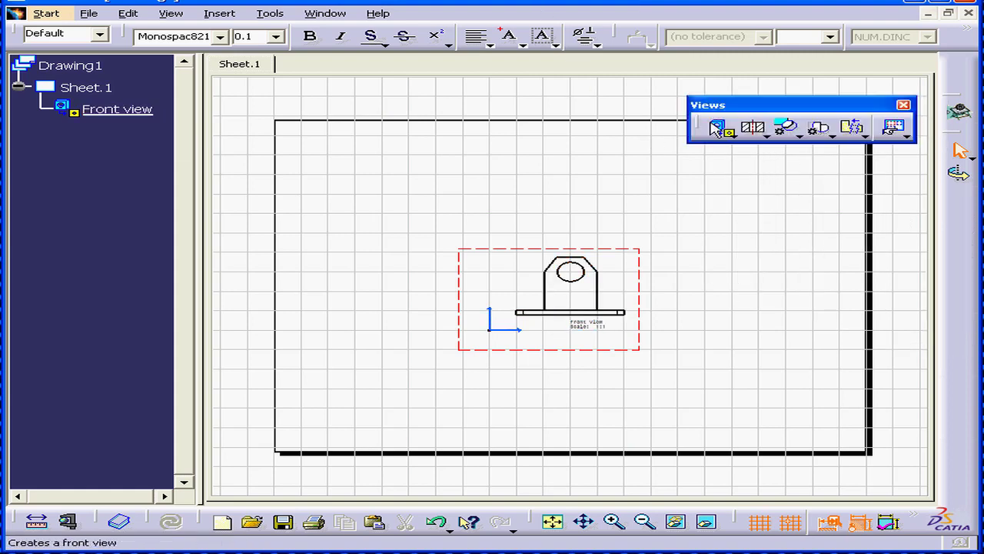
pyautogui.click(739, 132)
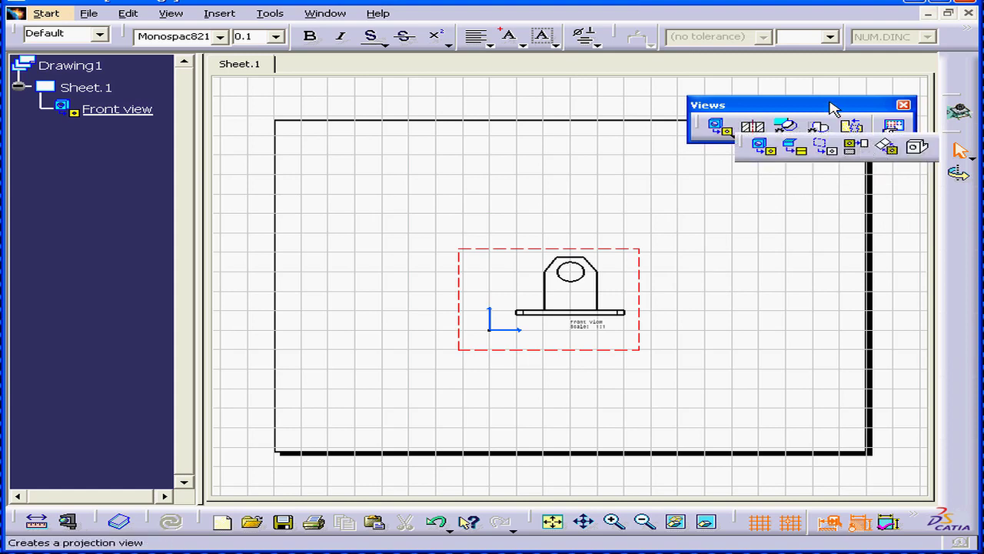
pyautogui.moveTo(805, 110); pyautogui.dragTo(759, 81)
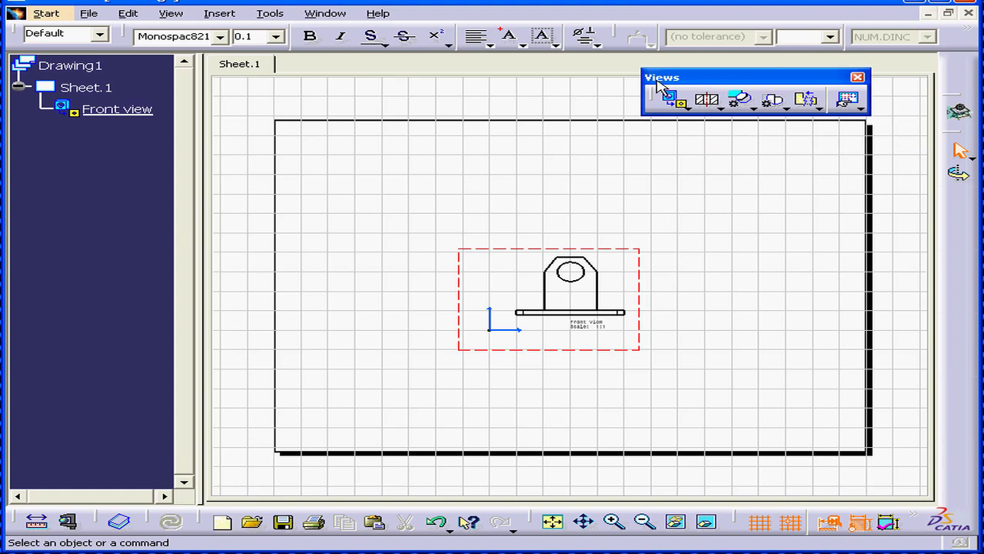
# Add a projected top view directly above the front view
pyautogui.click(225, 15)
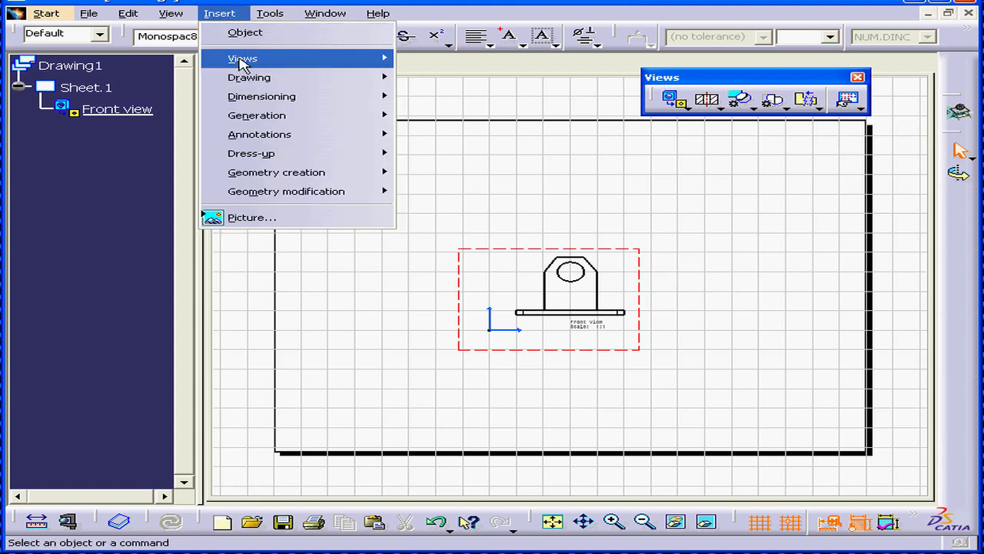
pyautogui.moveTo(242, 63)
pyautogui.moveTo(465, 60)
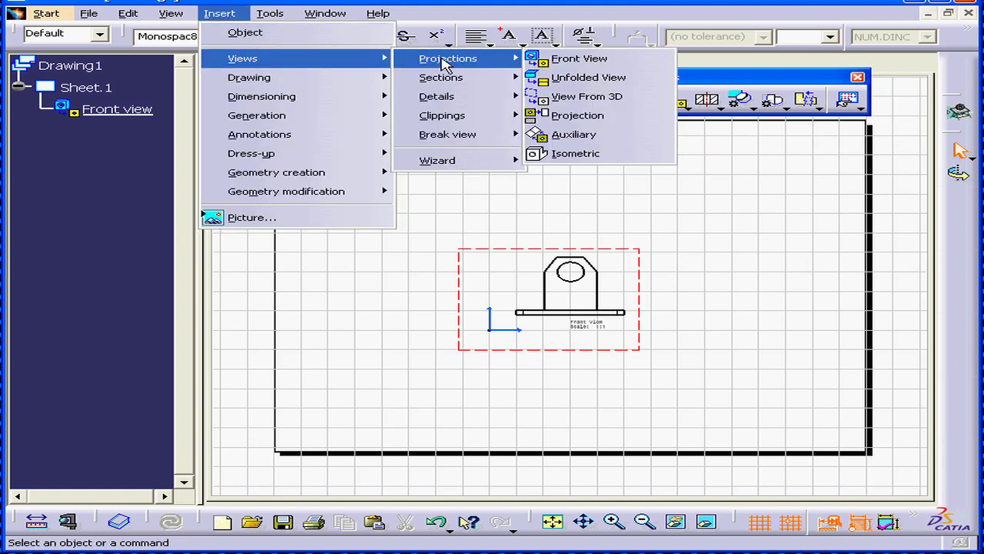
pyautogui.click(599, 116)
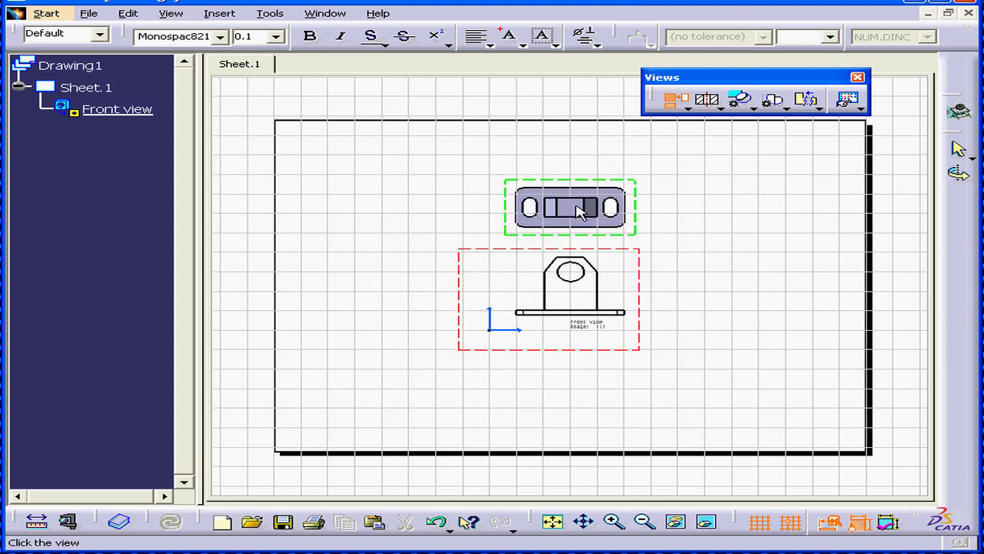
pyautogui.click(575, 207)
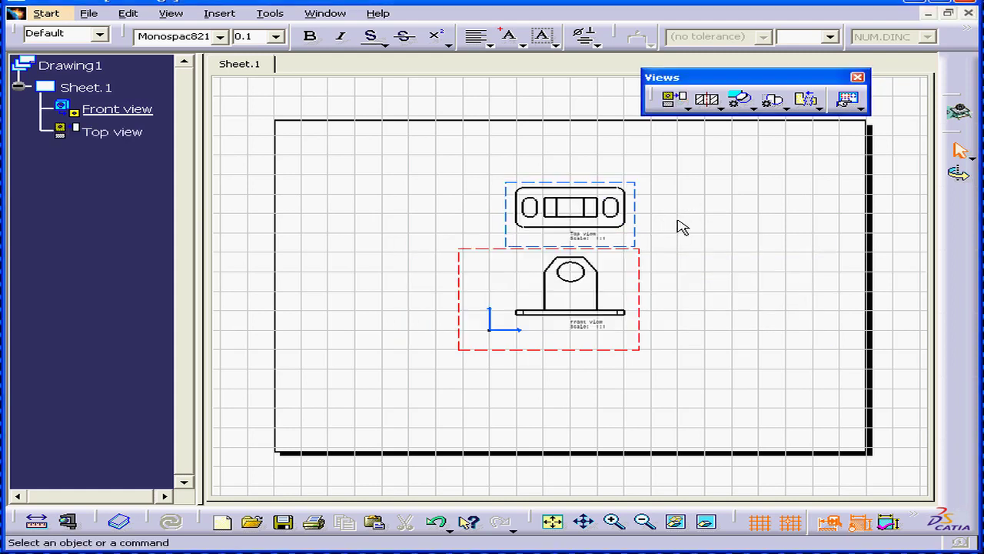
# Create an auxiliary view from the bracket's right chamfered edge in the front view and place it to the right of the top view
pyautogui.click(688, 110)
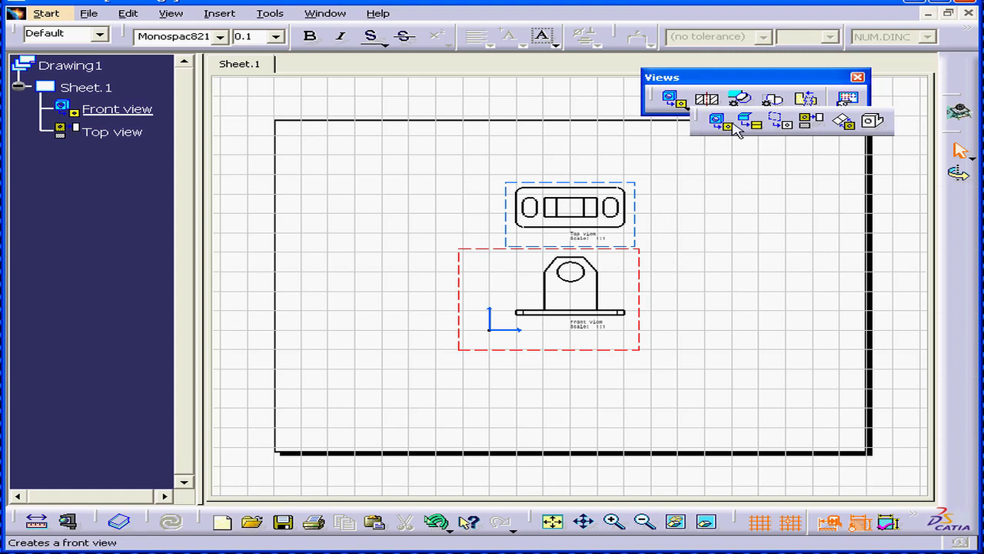
pyautogui.click(218, 15)
pyautogui.click(220, 15)
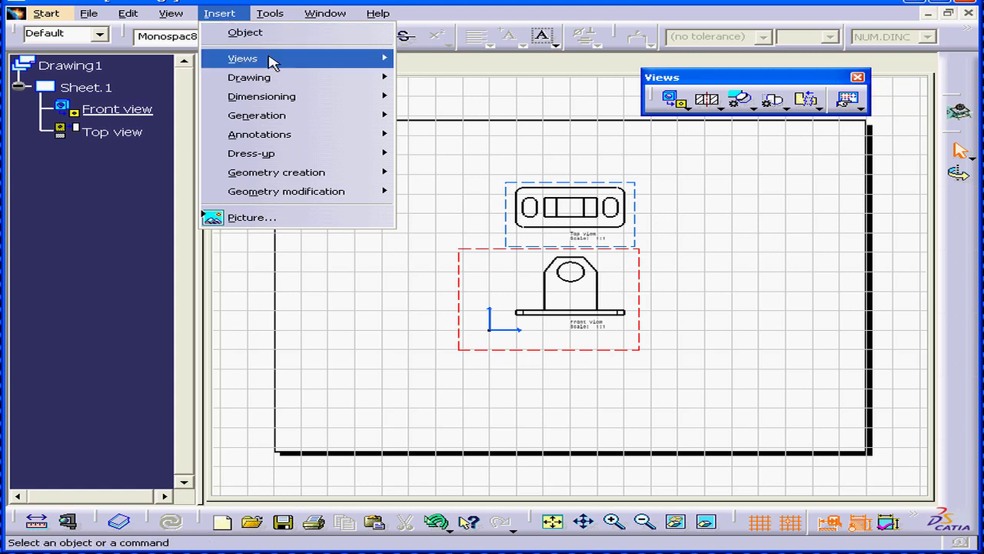
pyautogui.moveTo(302, 60)
pyautogui.moveTo(422, 62)
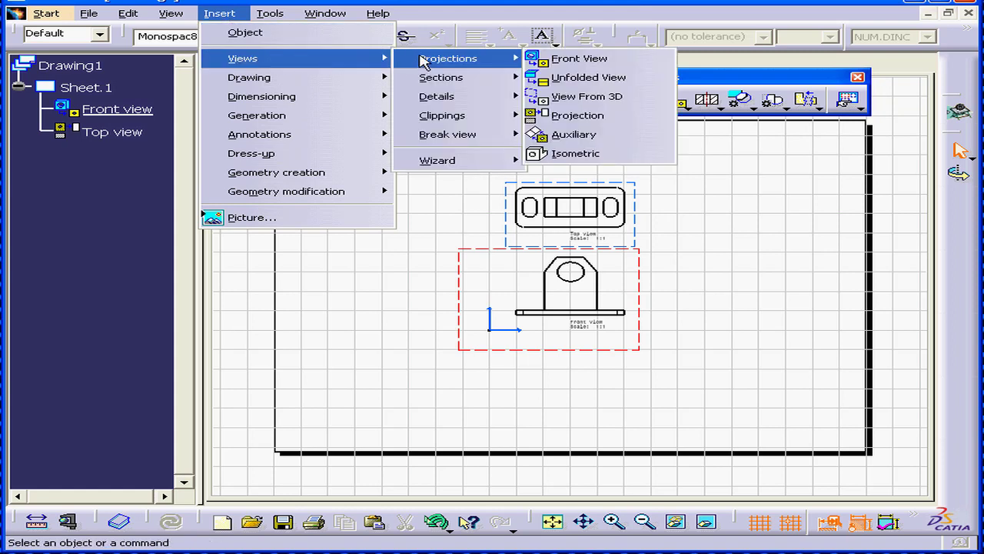
pyautogui.click(586, 135)
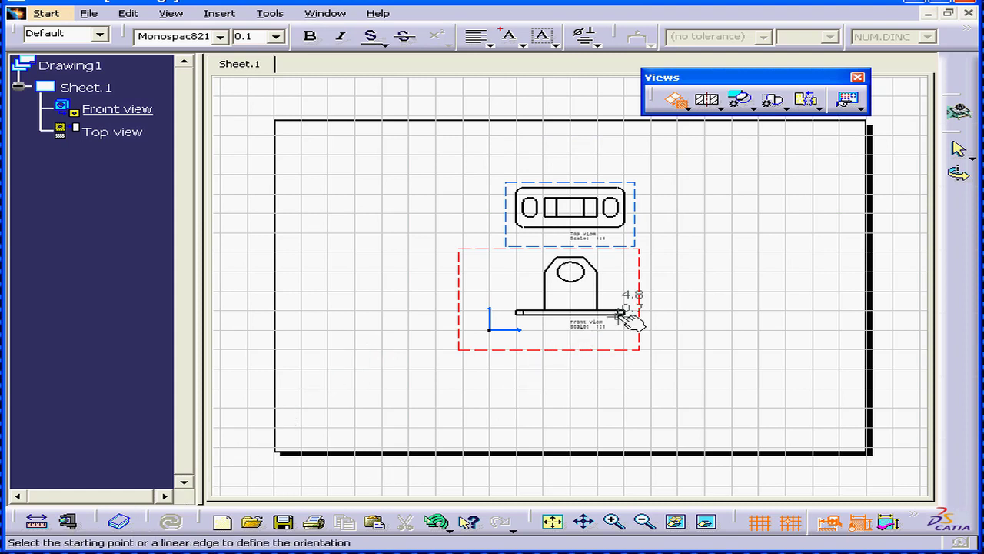
pyautogui.click(597, 266)
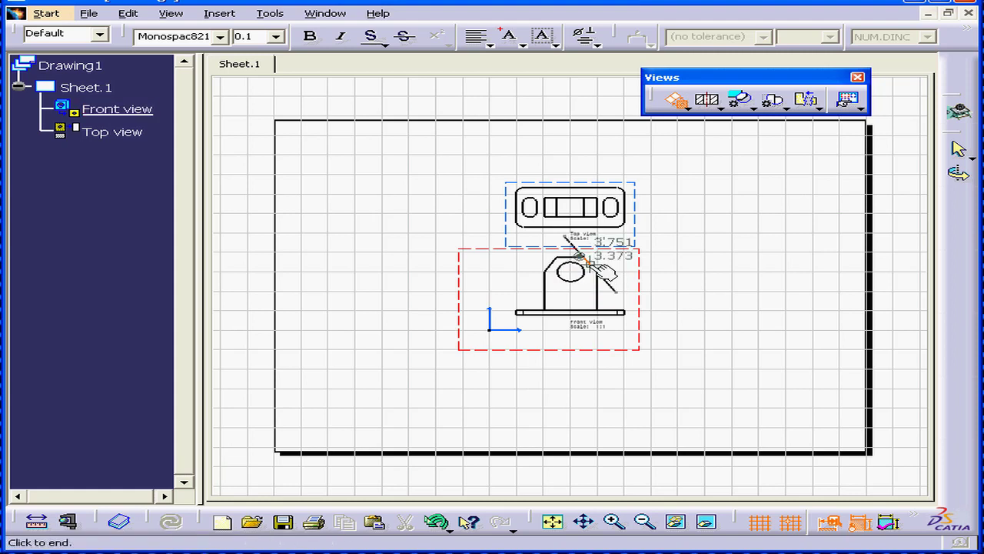
pyautogui.click(669, 238)
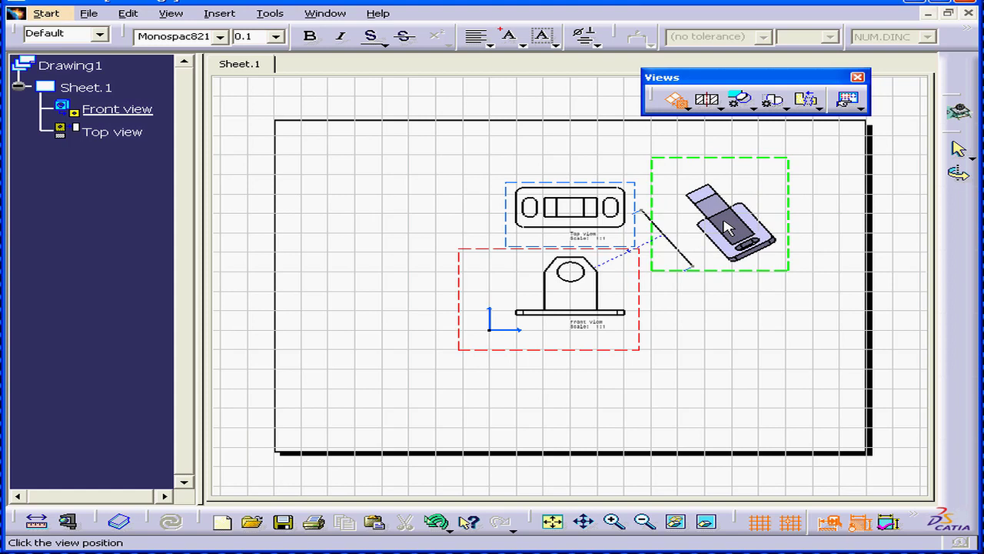
pyautogui.click(724, 223)
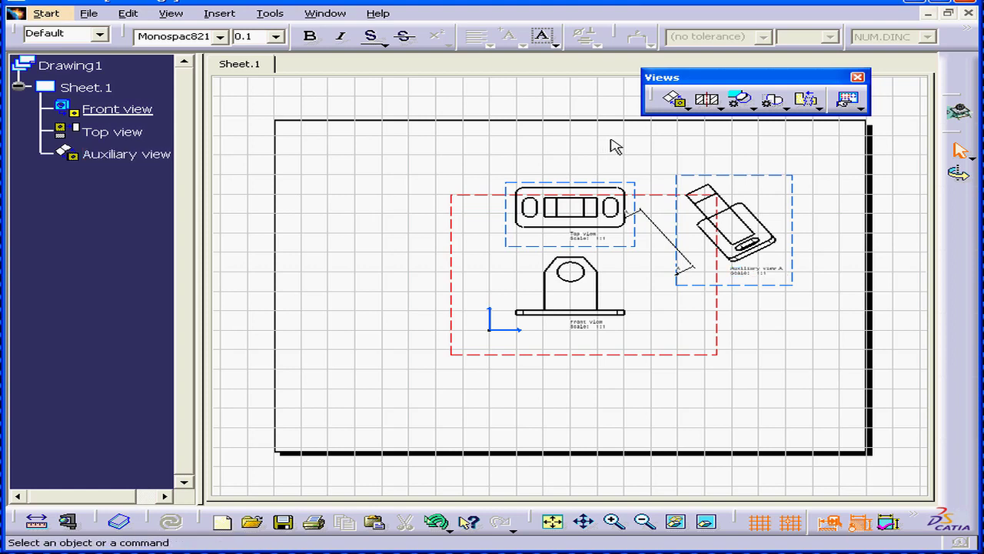
# Create a circular detail view with a radius of about 1.1 in around the front view's upper-left corner and hole, placing it left of the top view
pyautogui.click(755, 111)
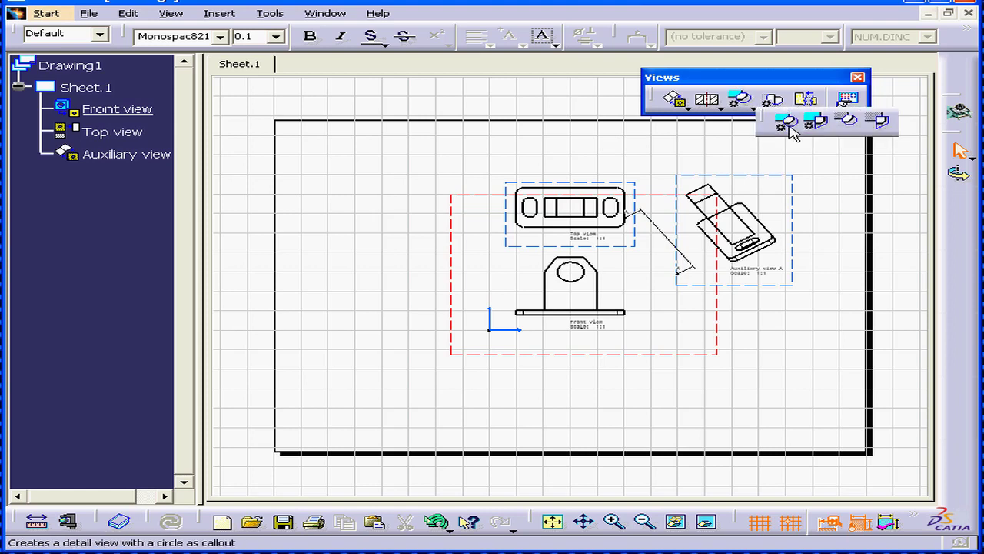
pyautogui.click(221, 16)
pyautogui.moveTo(287, 66)
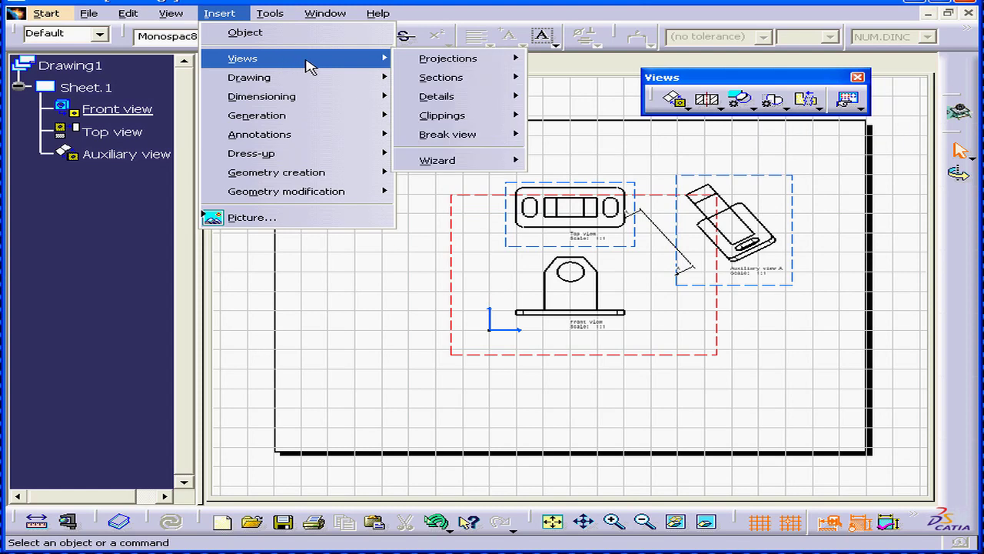
pyautogui.moveTo(427, 104)
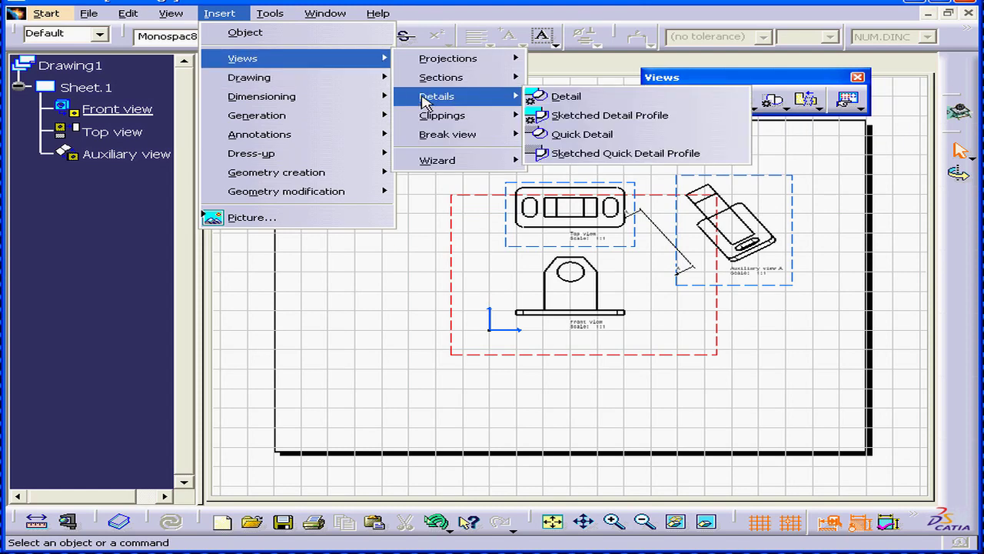
pyautogui.click(565, 98)
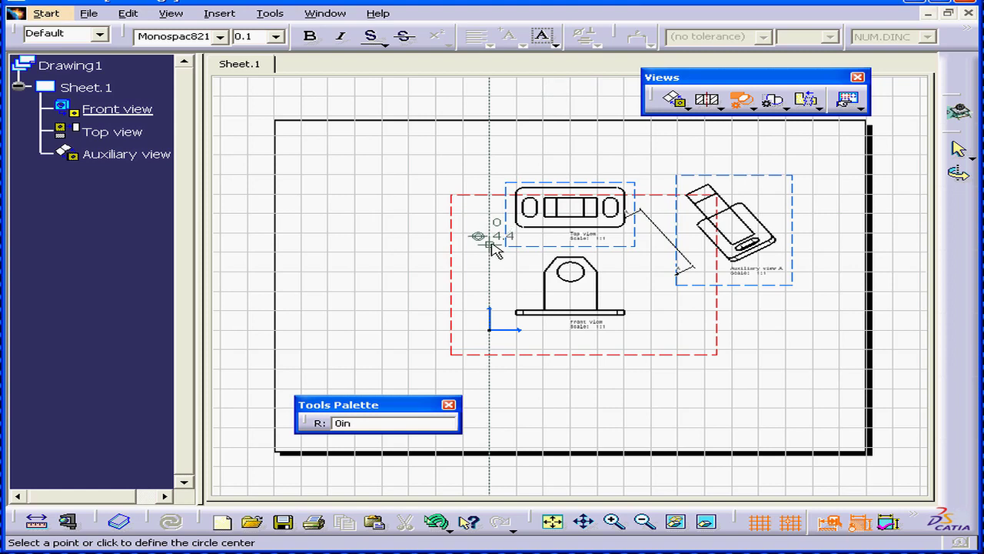
pyautogui.click(570, 271)
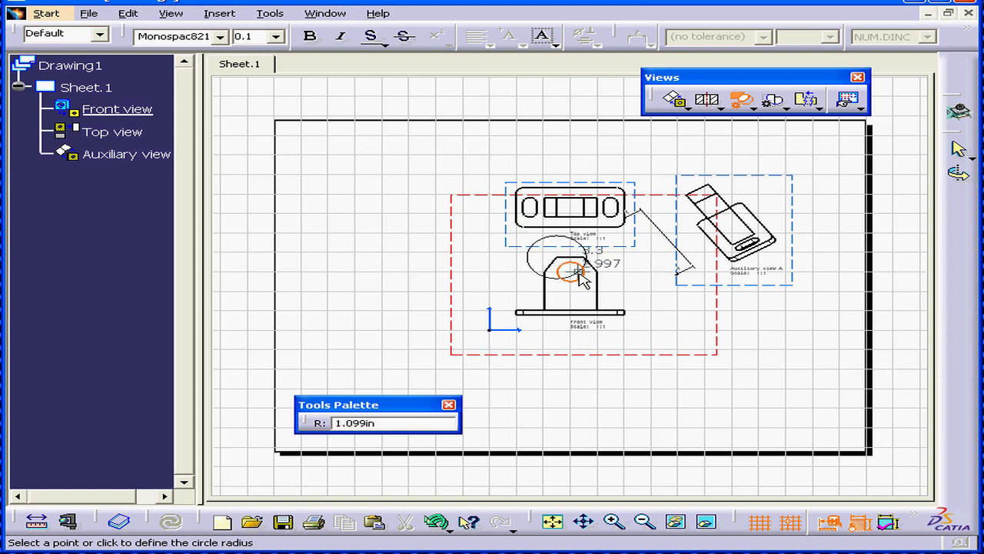
pyautogui.click(578, 275)
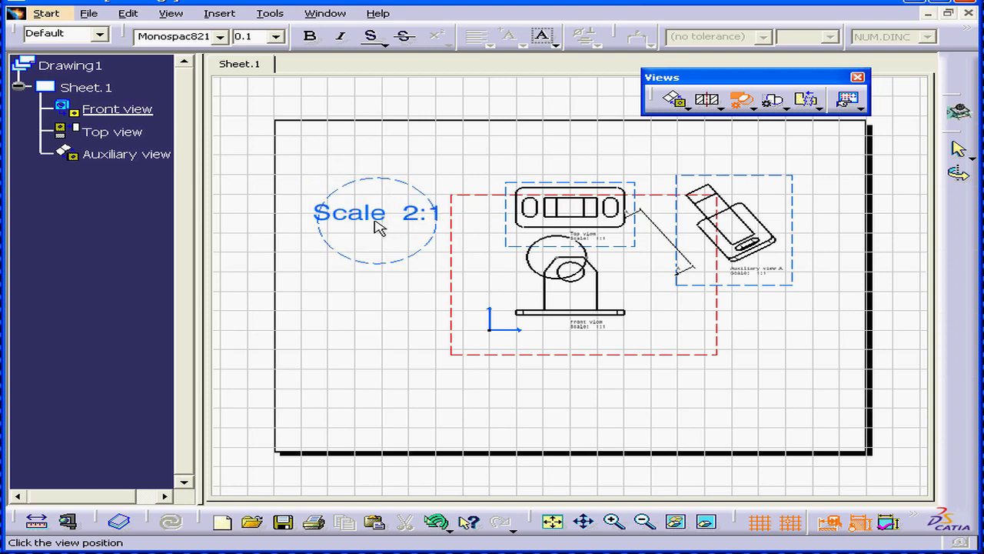
pyautogui.click(378, 229)
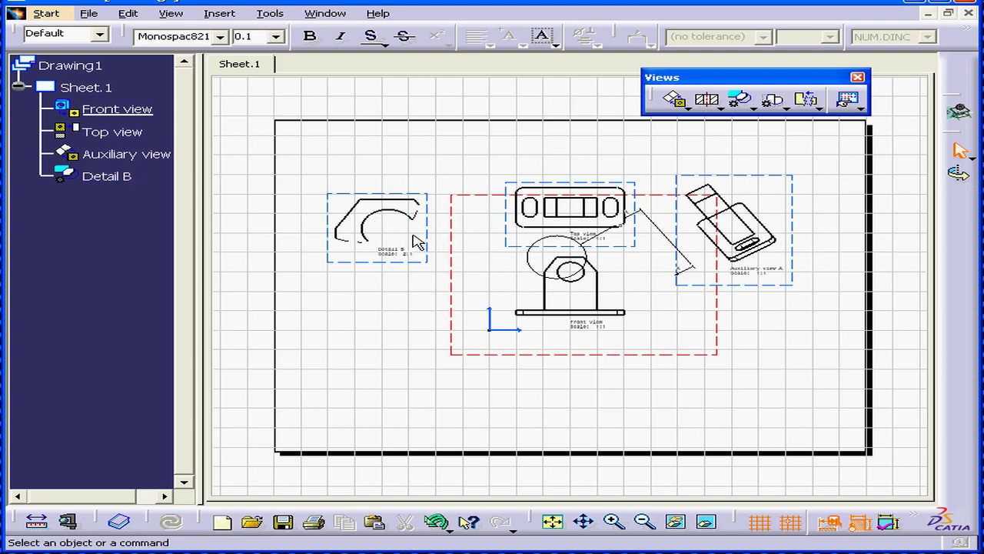
# Examine the detail view's label up close and review its scale in the view properties without changing anything
pyautogui.moveTo(422, 285)
pyautogui.keyDown('ctrl'); pyautogui.mouseDown(button='middle')
pyautogui.moveTo(400, 249)
pyautogui.moveTo(345, 252)
pyautogui.moveTo(433, 297)
pyautogui.moveTo(413, 233)
pyautogui.moveTo(284, 301)
pyautogui.moveTo(392, 289)
pyautogui.mouseUp(button='middle'); pyautogui.keyUp('ctrl')
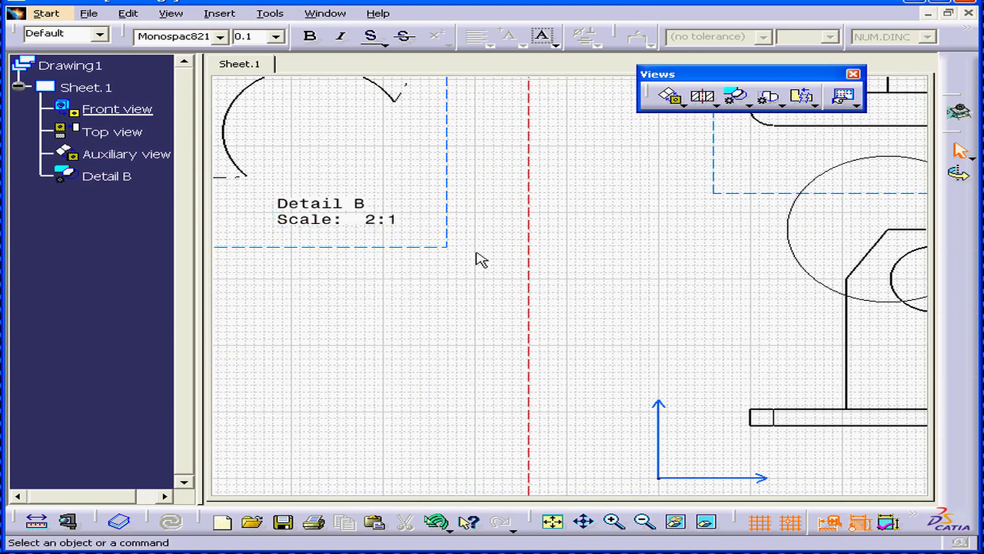
pyautogui.moveTo(477, 256)
pyautogui.keyDown('ctrl'); pyautogui.mouseDown(button='middle')
pyautogui.moveTo(492, 224)
pyautogui.moveTo(473, 292)
pyautogui.moveTo(474, 372)
pyautogui.moveTo(494, 323)
pyautogui.moveTo(407, 297)
pyautogui.mouseUp(button='middle'); pyautogui.keyUp('ctrl')
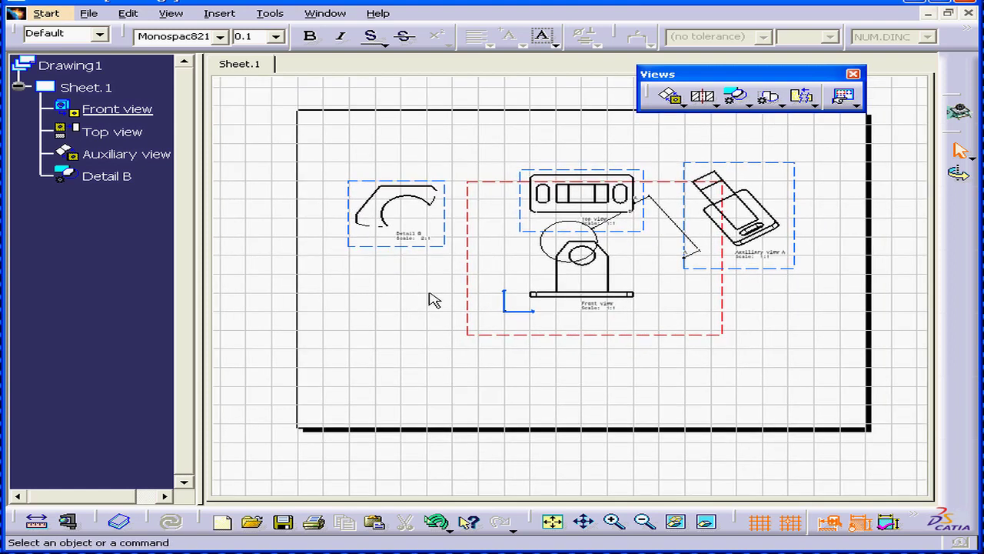
pyautogui.rightClick(109, 177)
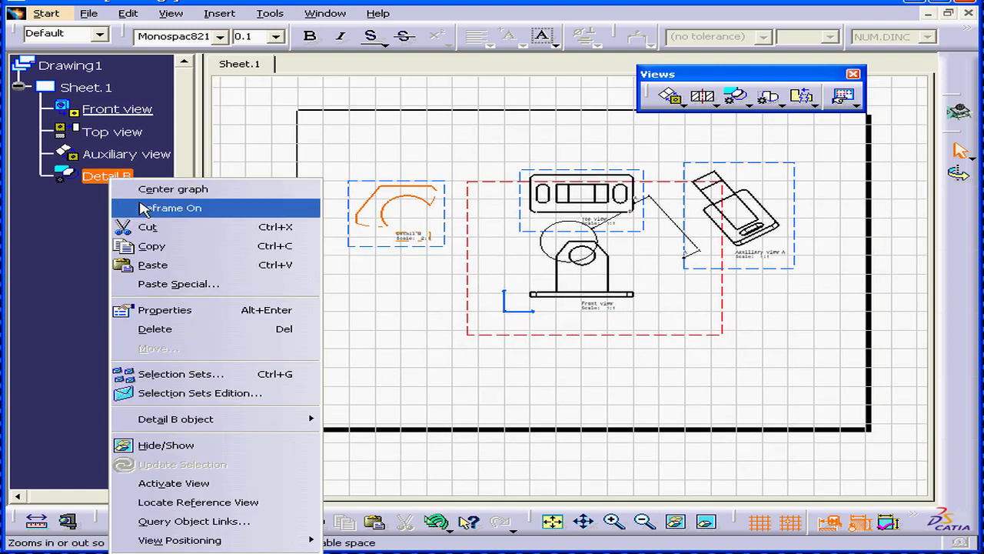
pyautogui.click(194, 306)
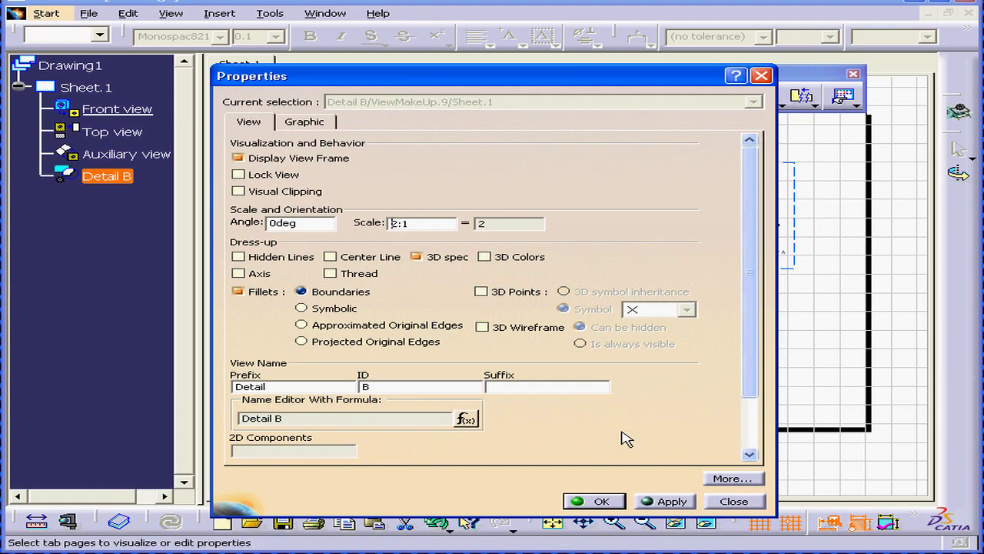
pyautogui.click(737, 502)
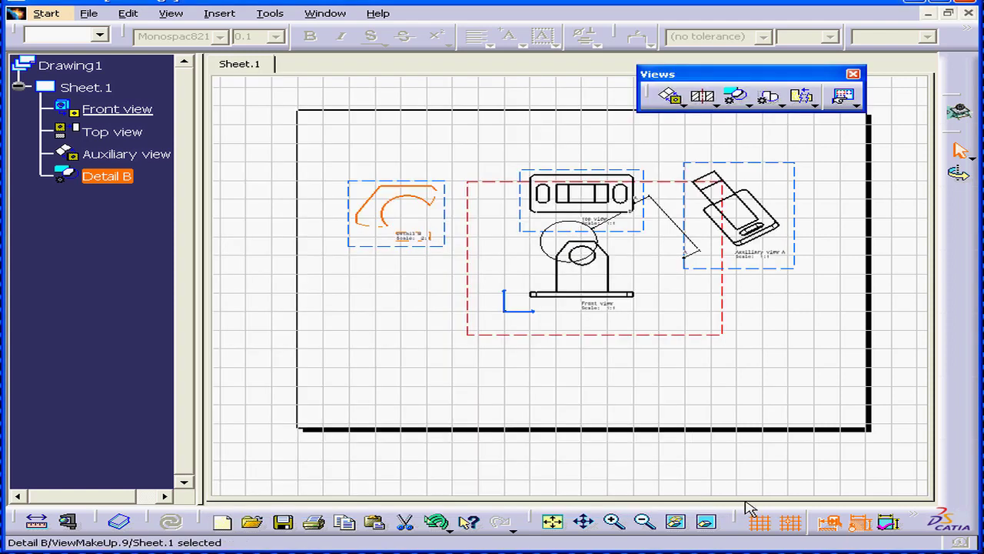
pyautogui.click(444, 311)
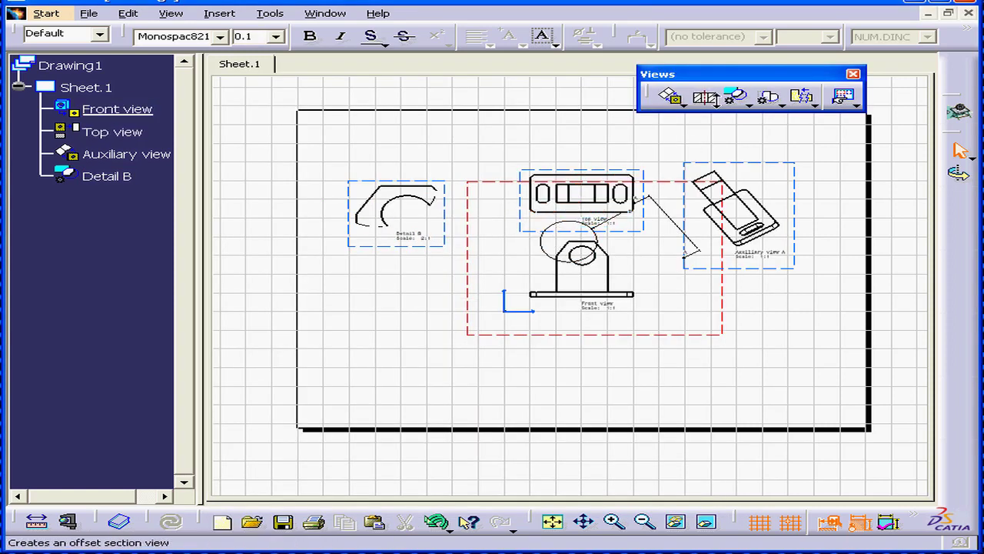
# Create an offset section view from a stepped cutting line through the front view's hole and upright, placing it directly above the top view
pyautogui.click(220, 13)
pyautogui.moveTo(259, 59)
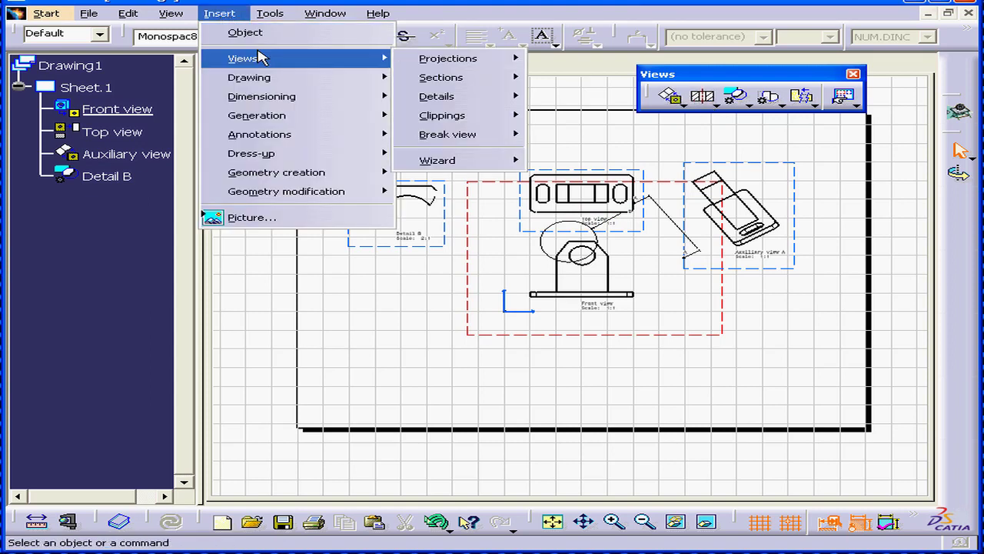
pyautogui.moveTo(460, 85)
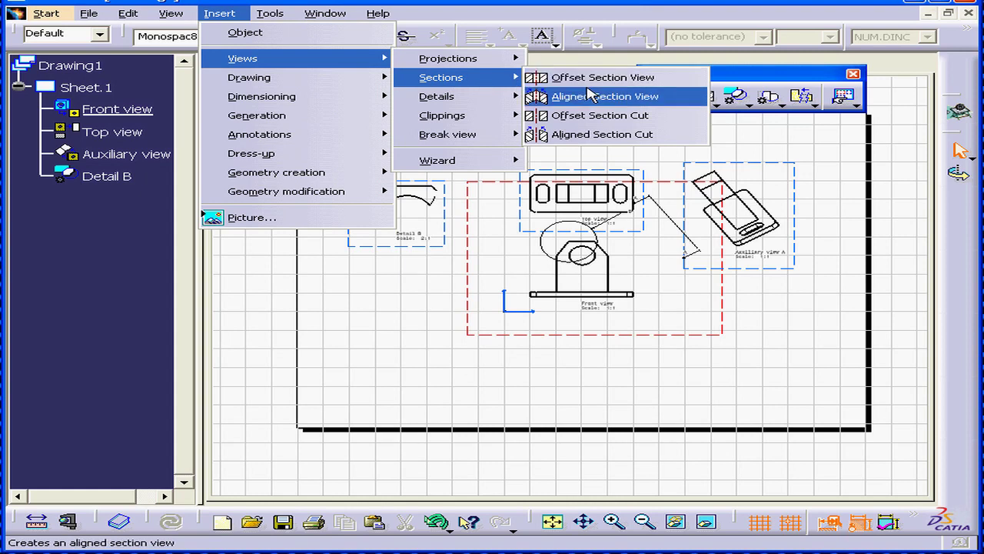
pyautogui.click(618, 79)
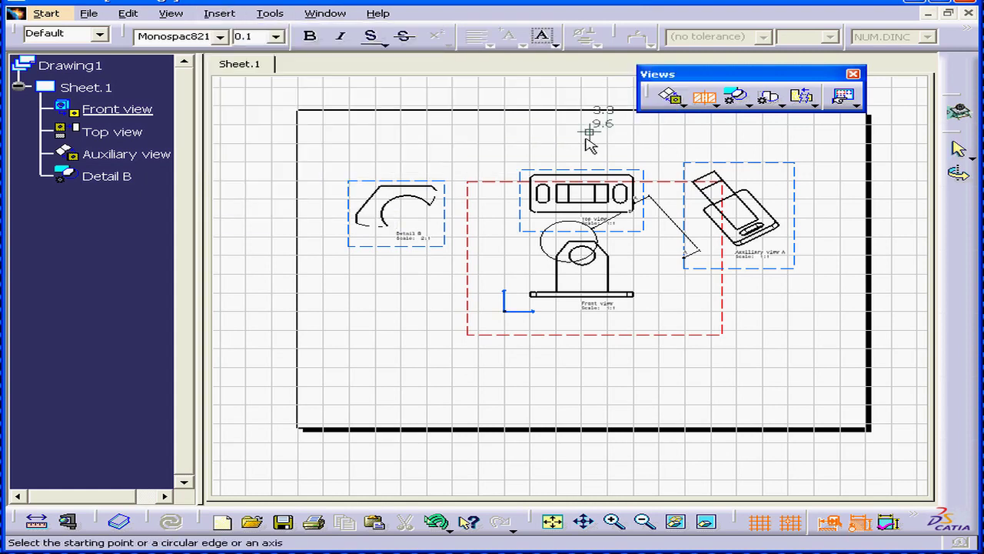
pyautogui.click(532, 257)
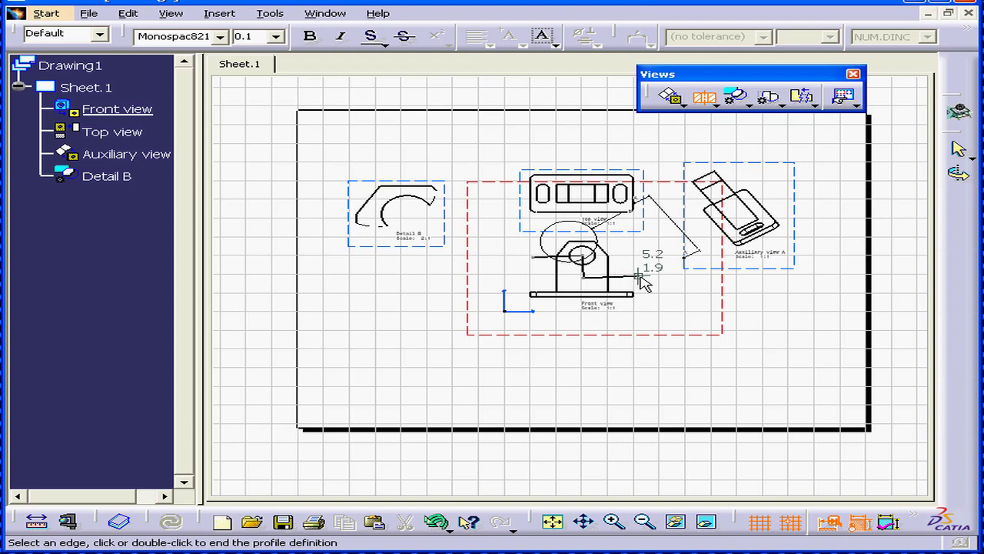
pyautogui.doubleClick(637, 275)
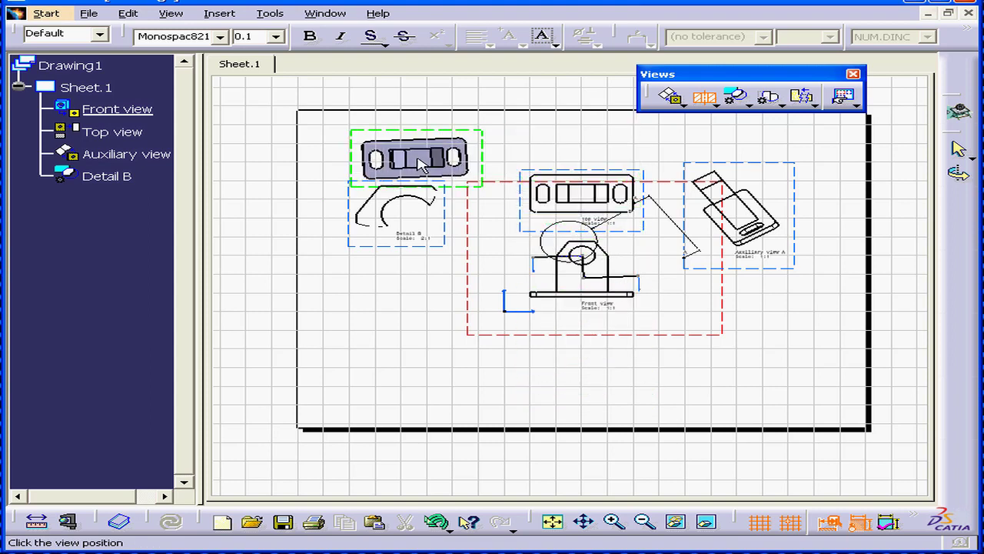
pyautogui.click(525, 143)
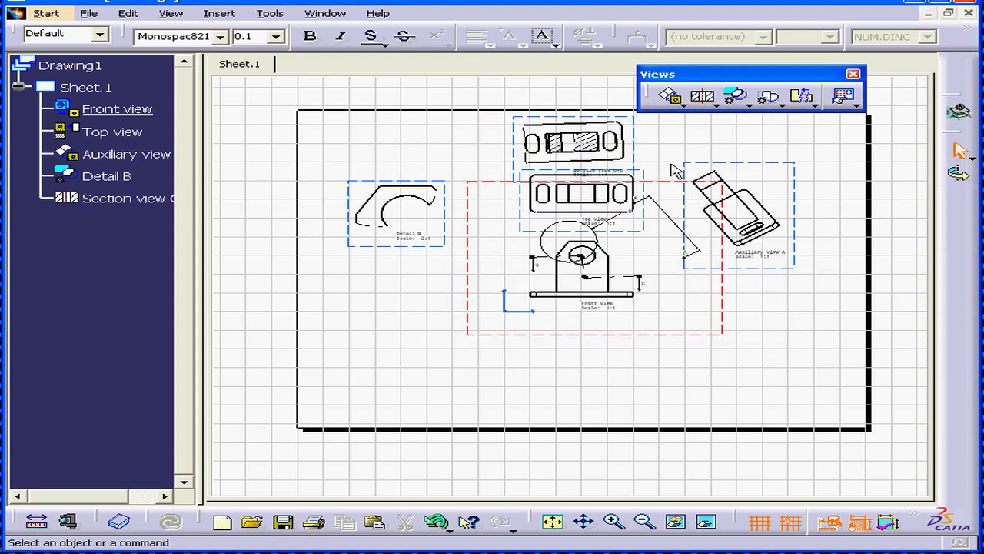